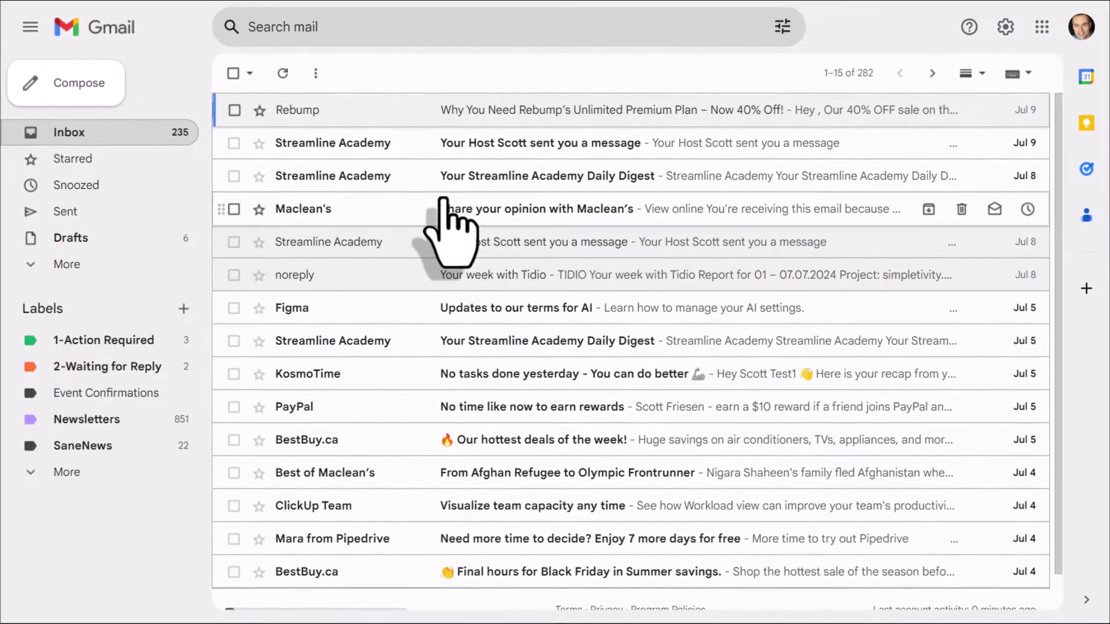
- Open the Rebump promotional email, skim through it, and return to the inbox
click(359, 113)
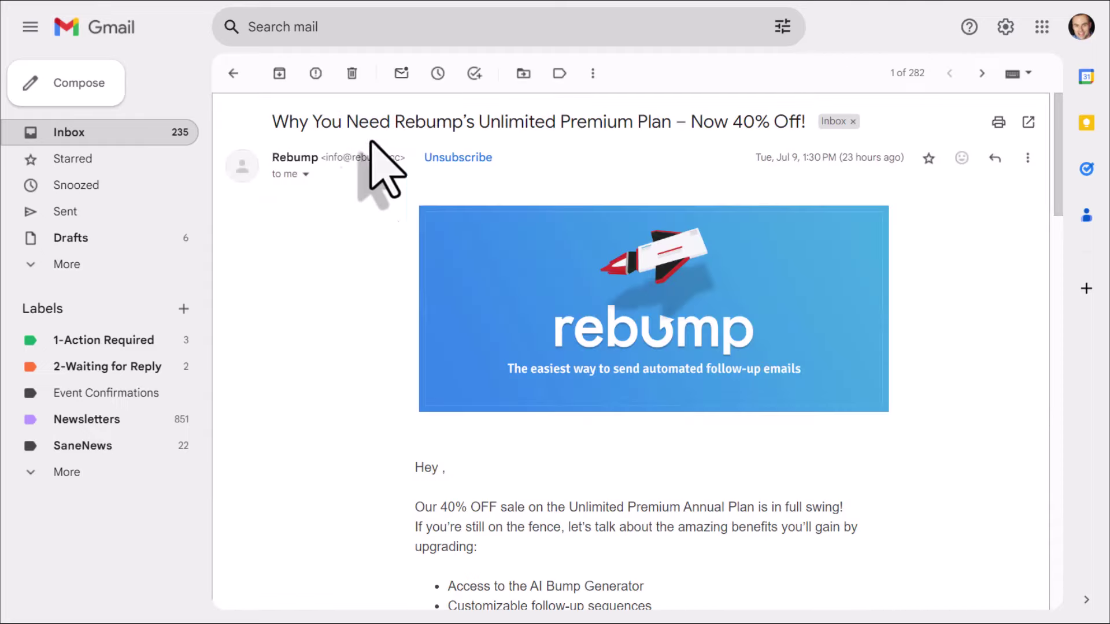
scroll(381, 277, down, 7)
scroll(366, 289, up, 7)
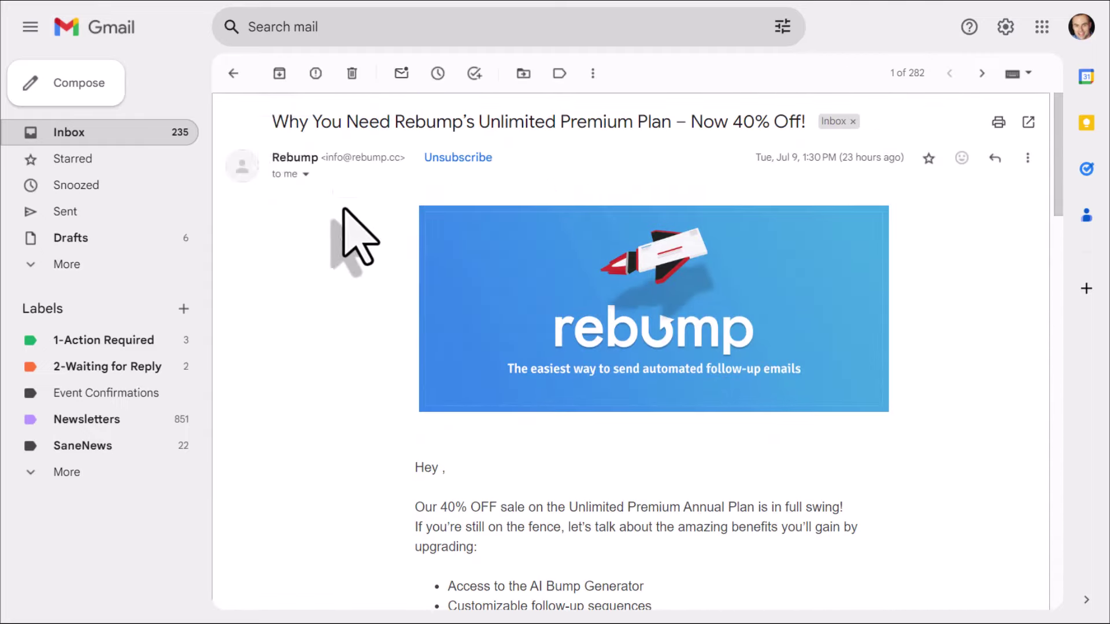
click(234, 73)
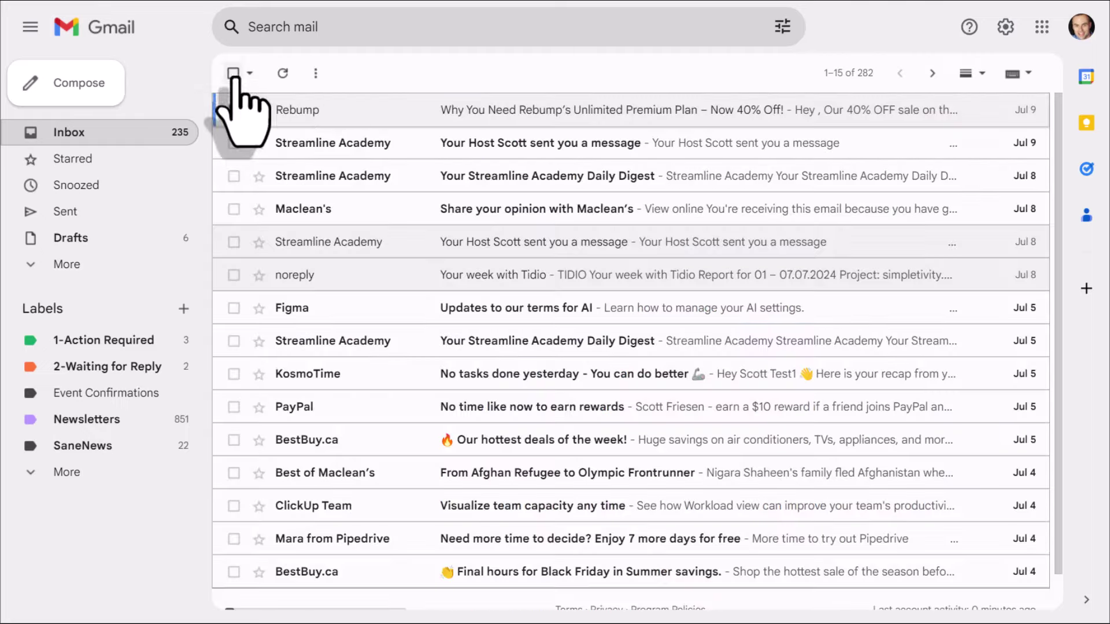
- Reopen the Rebump email, scroll through its full content, and go back to the inbox
click(370, 112)
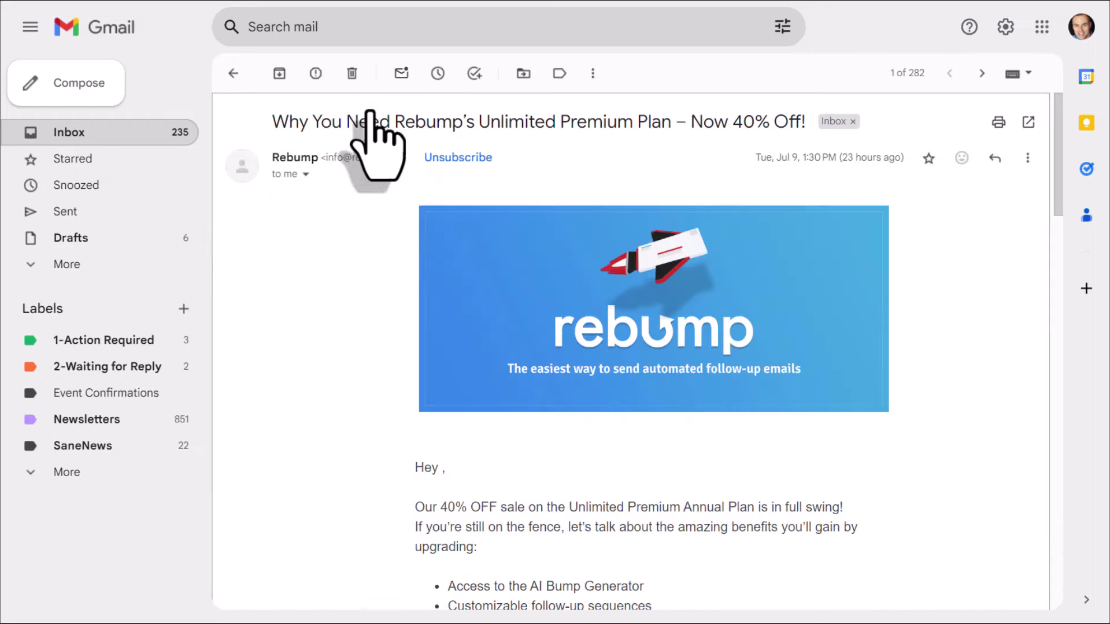
scroll(615, 358, down, 7)
scroll(611, 357, up, 7)
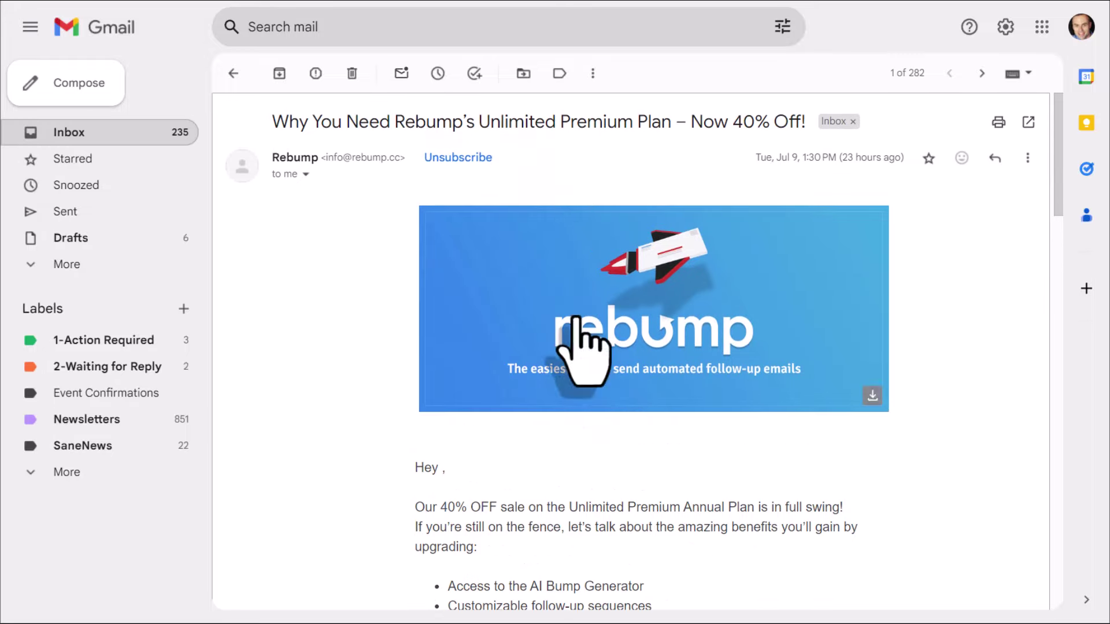
scroll(581, 342, down, 5)
scroll(578, 323, down, 9)
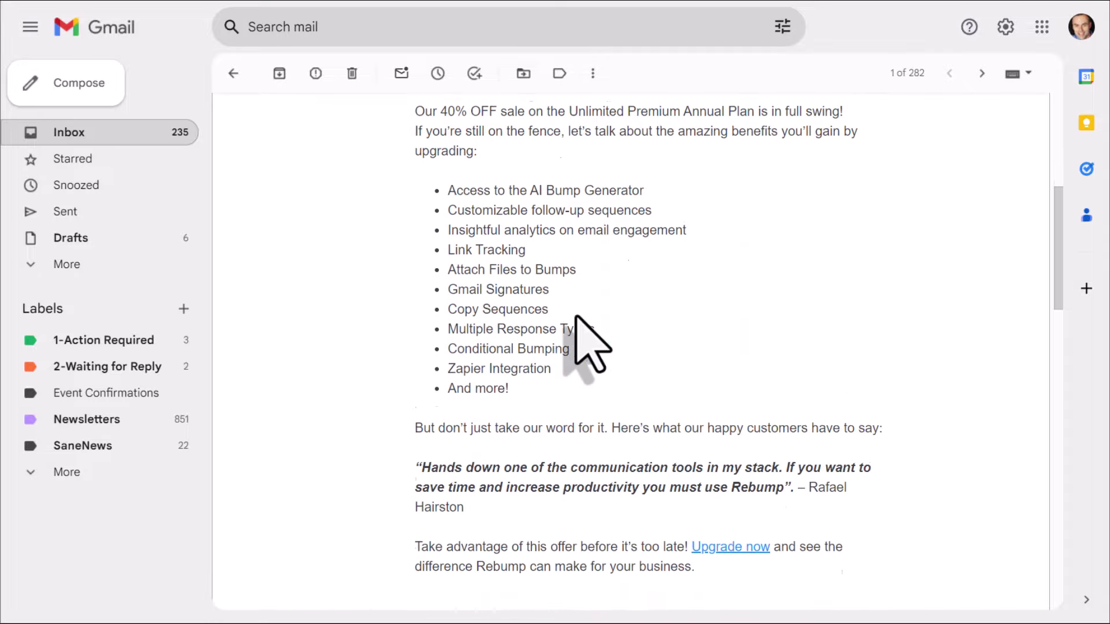
scroll(577, 324, up, 6)
scroll(576, 323, up, 8)
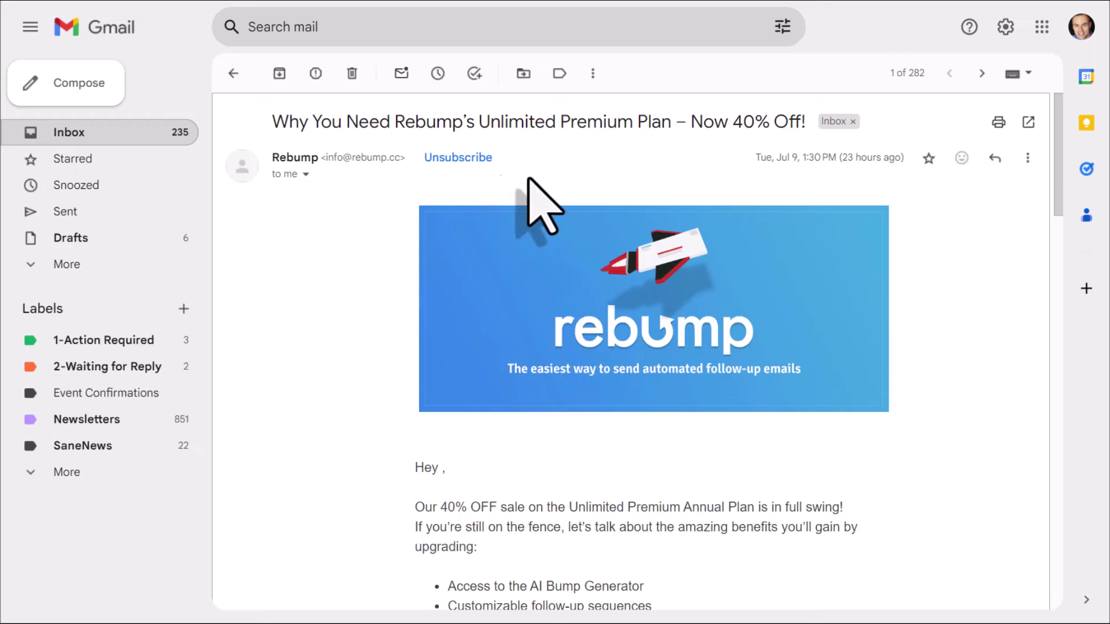
click(234, 74)
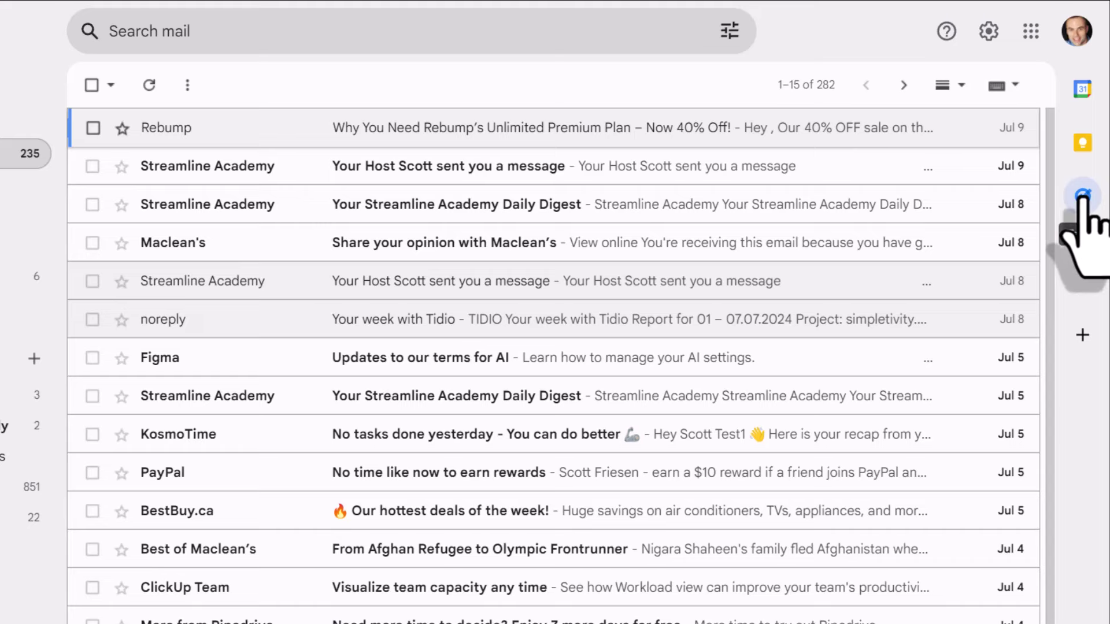
- Open the Tasks side panel and switch it from To-Do List to the Email list
click(1082, 197)
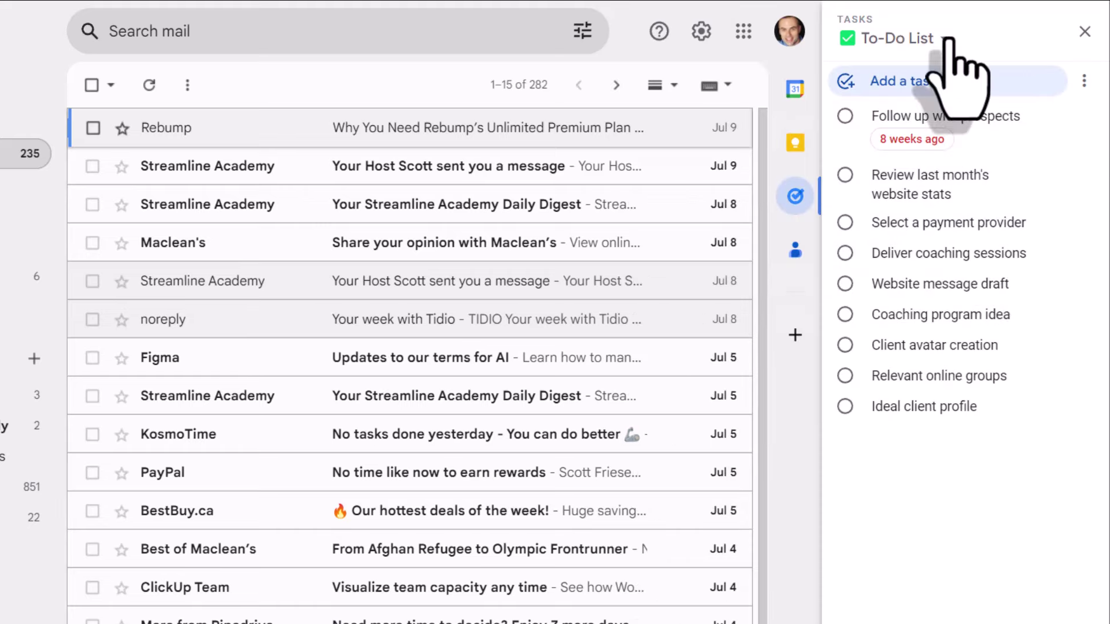
click(890, 42)
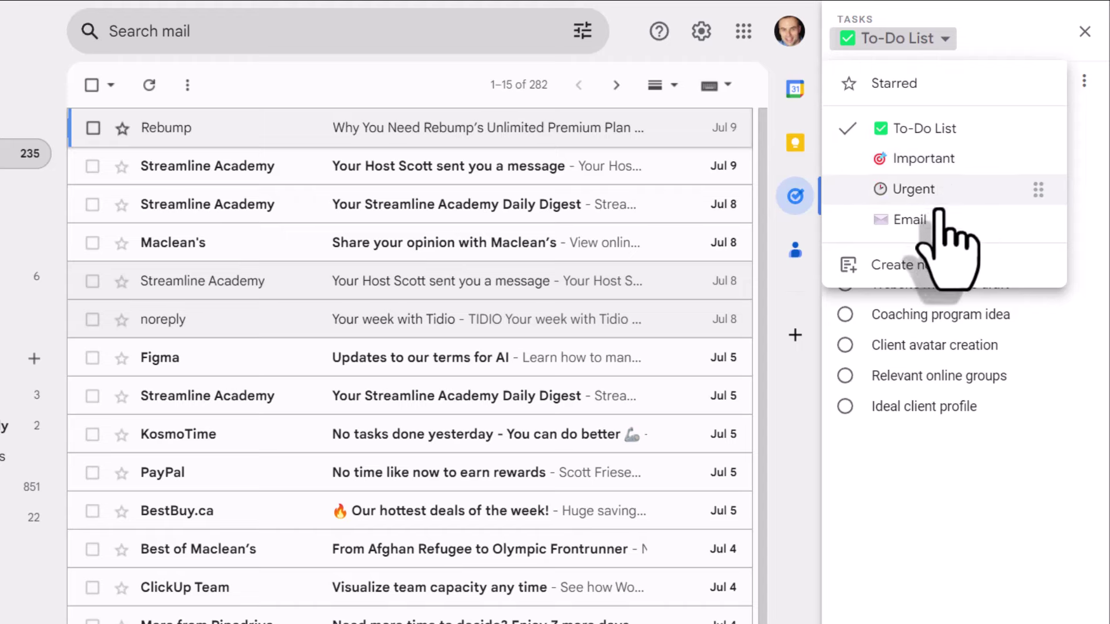
click(911, 220)
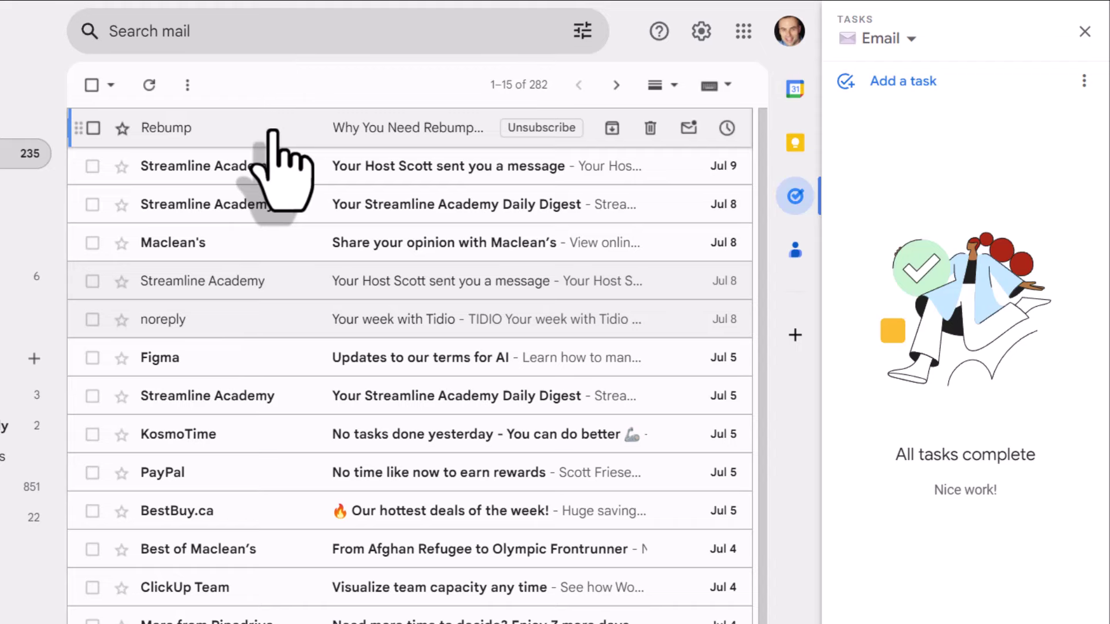
- Add the Rebump email to the Email task list as a task titled 'Review this offer'
click(271, 130)
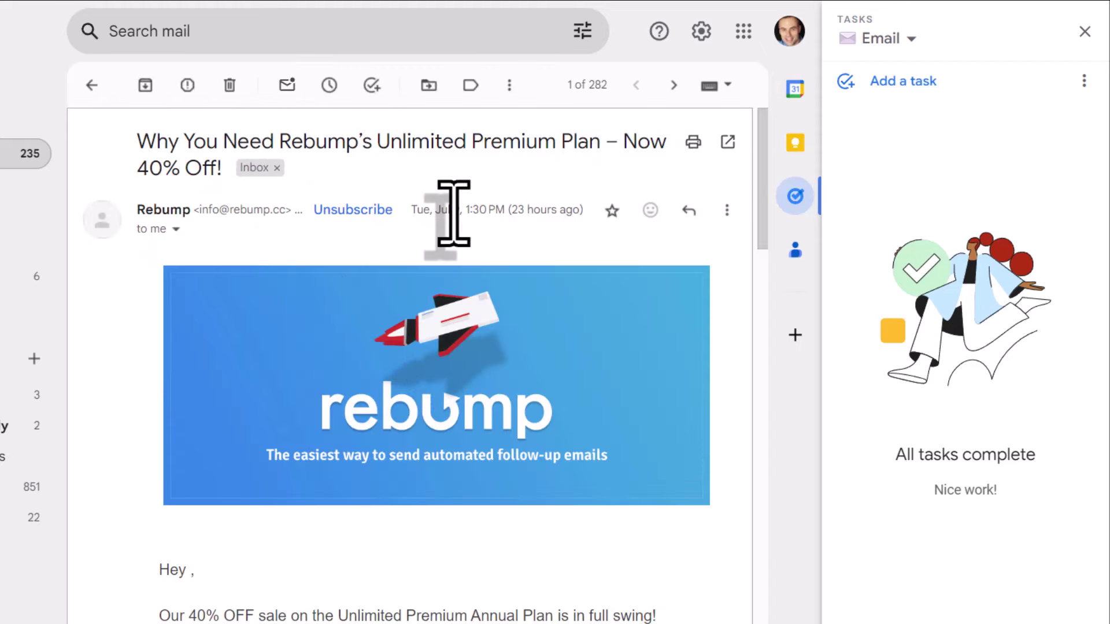
click(372, 87)
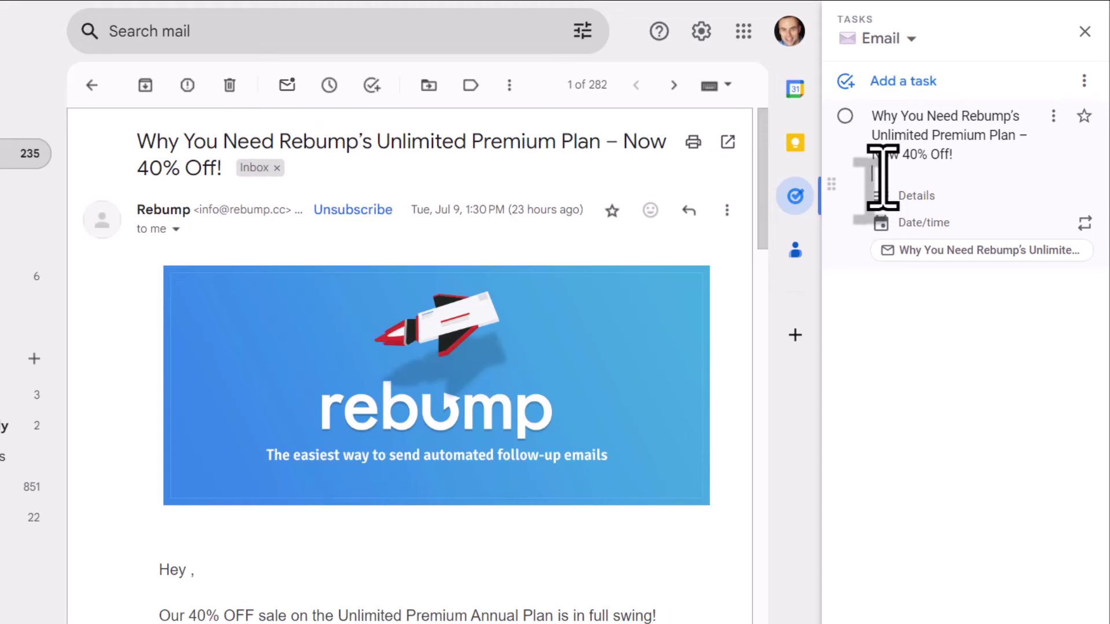
key(ctrl+a)
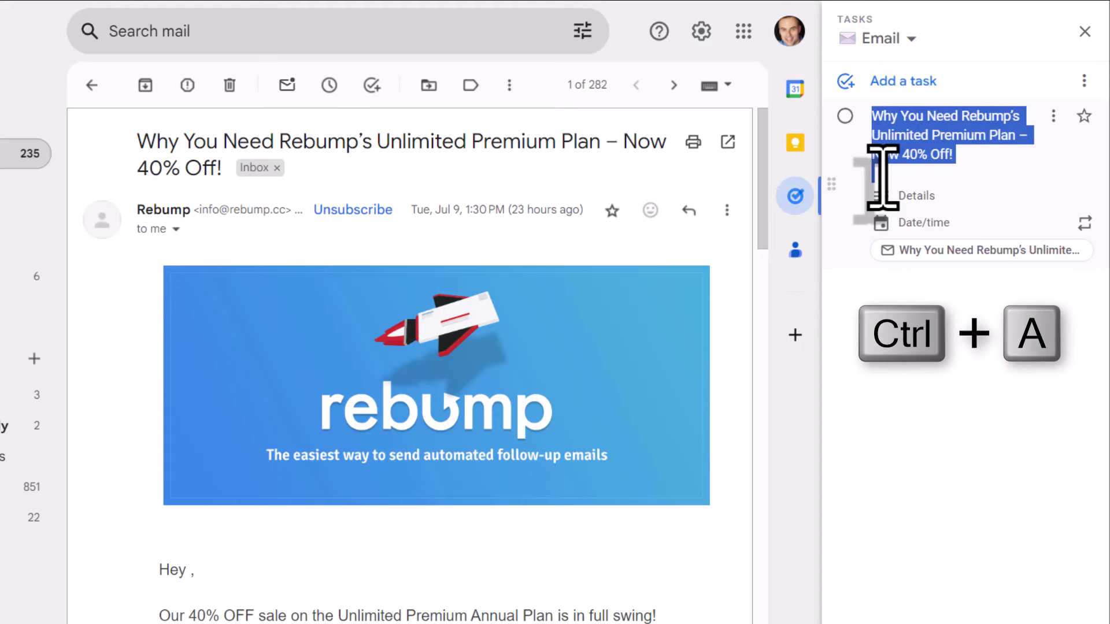
text(Review this offer)
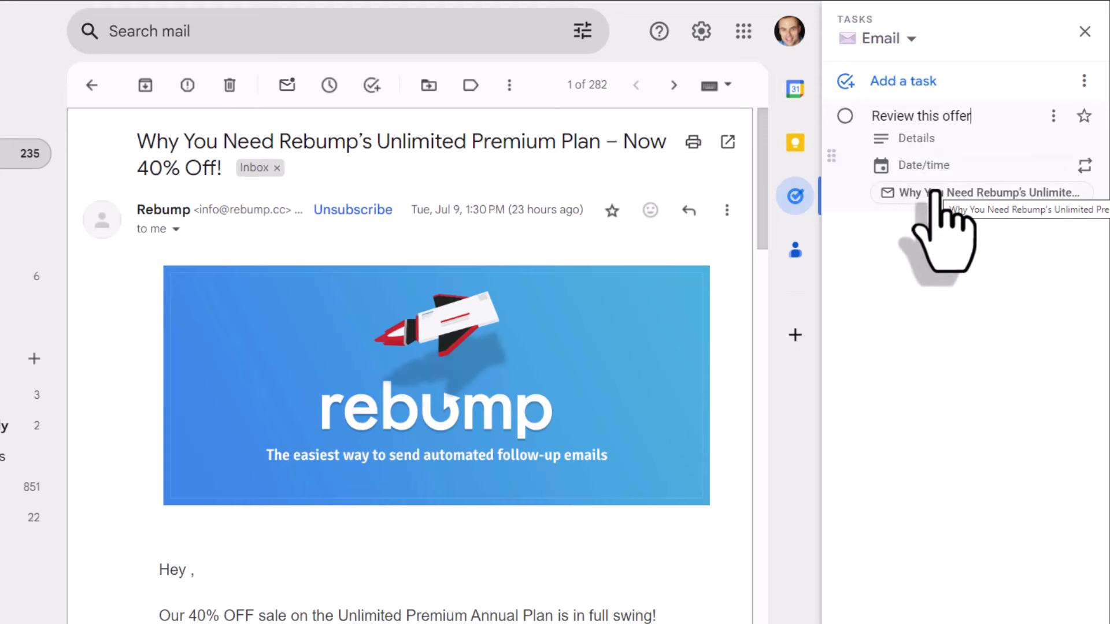
- Archive the Rebump email, add the Host Scott email as 'Reply to this comment', and archive it
click(144, 85)
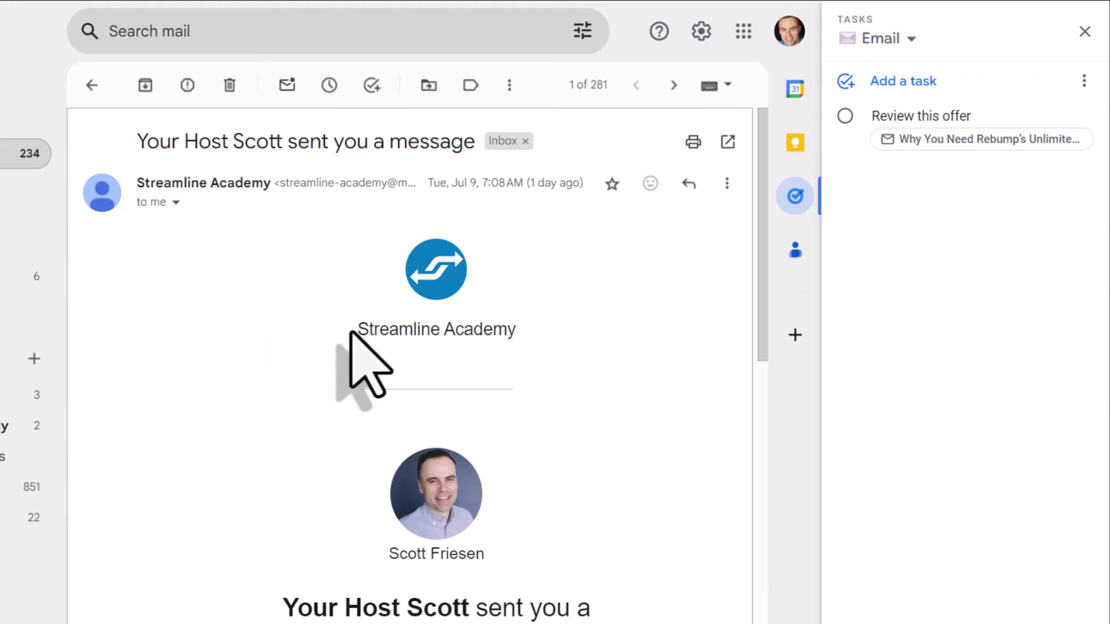
click(370, 86)
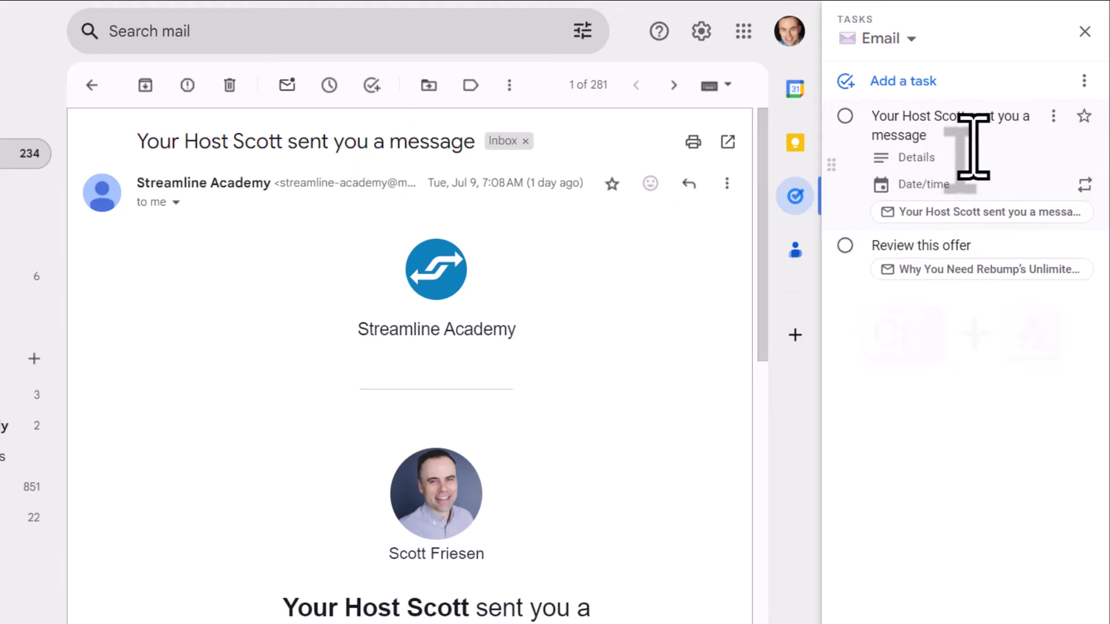
key(ctrl+a)
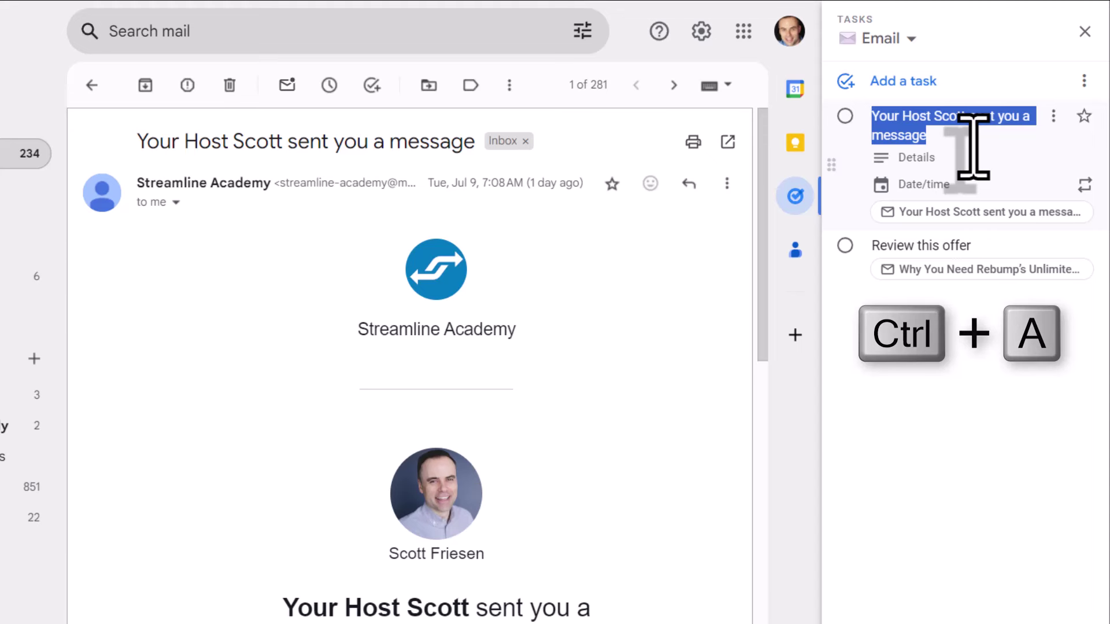
text(Replyu)
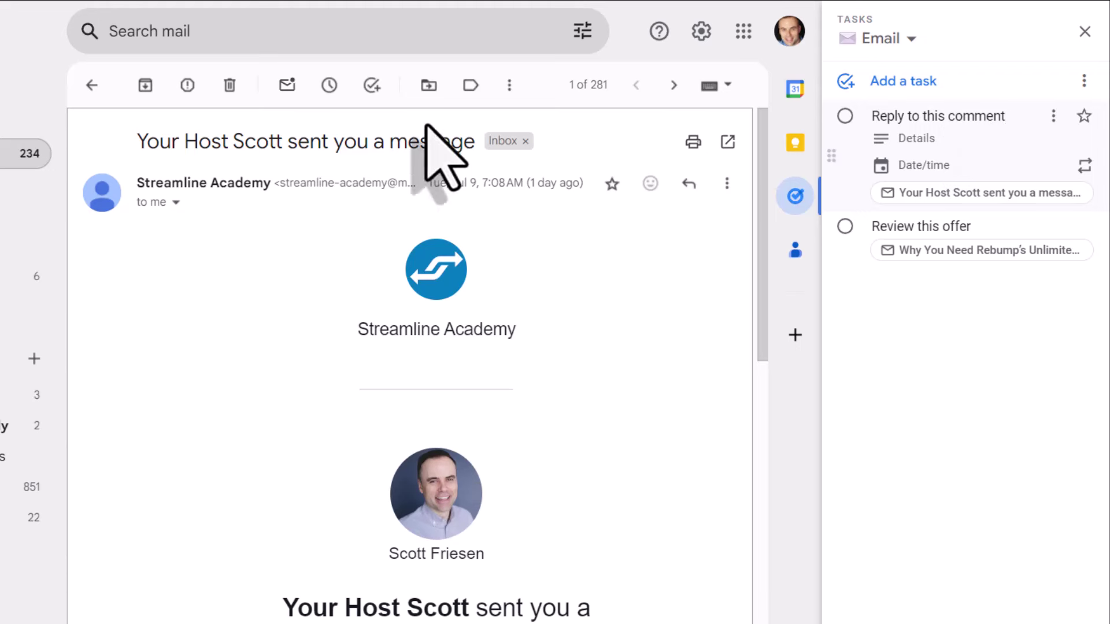
click(145, 86)
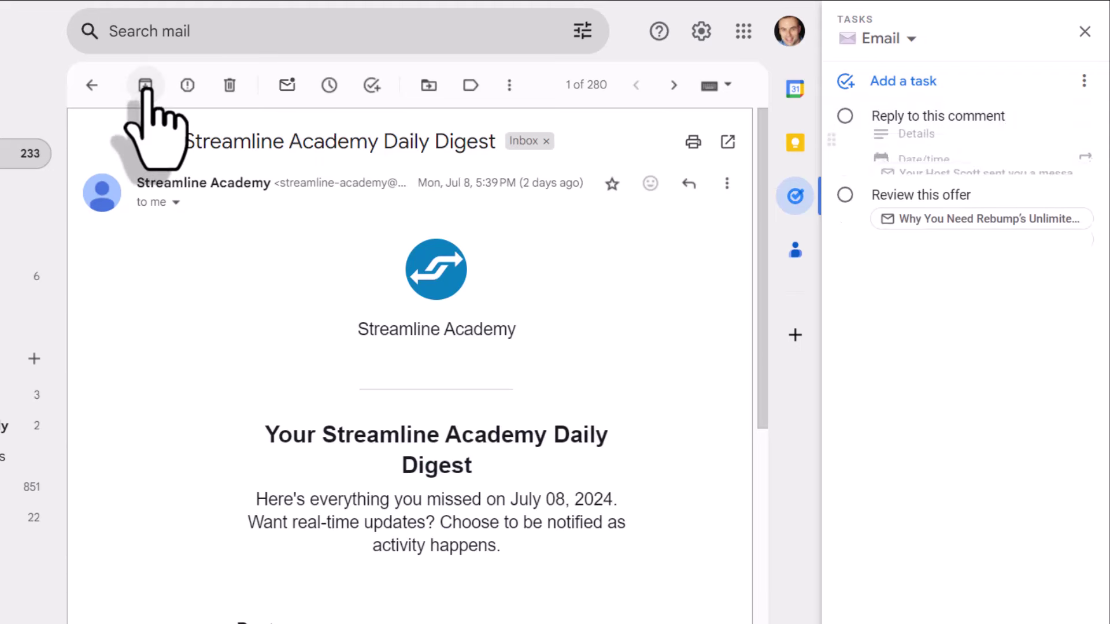
- Set the 'Review this offer' task's due date to July 11, 2024
click(20, 153)
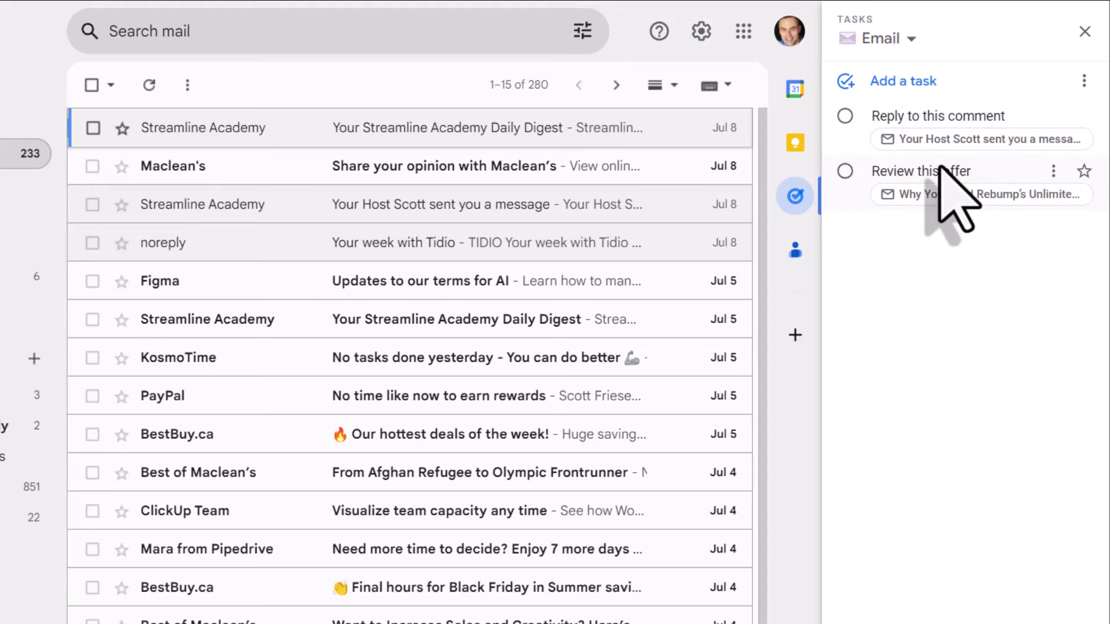
click(957, 173)
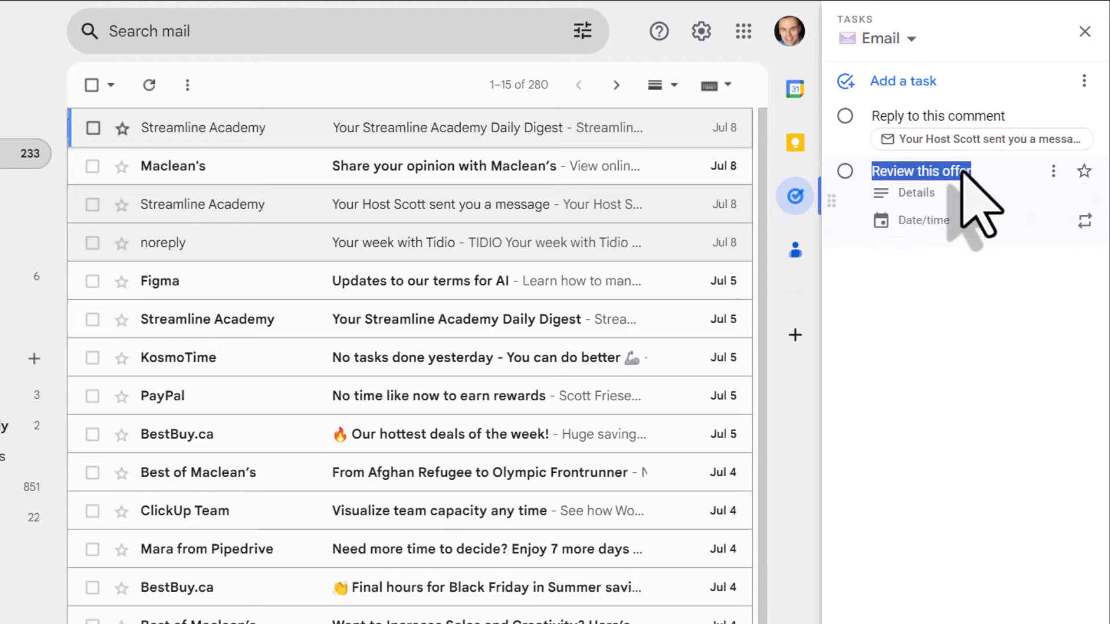
click(919, 220)
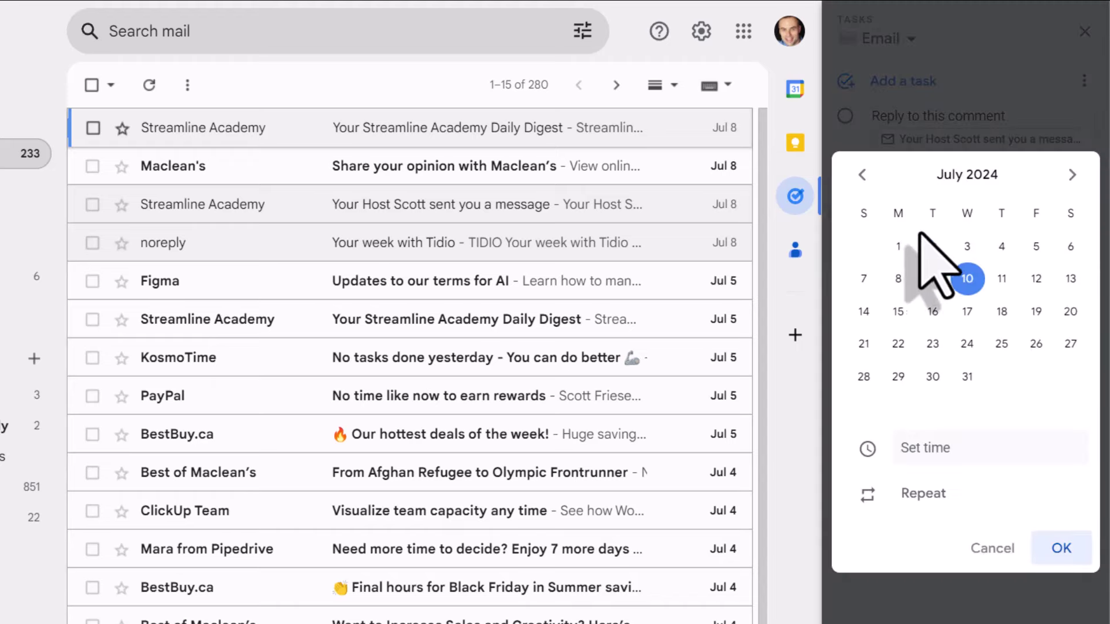
click(1002, 280)
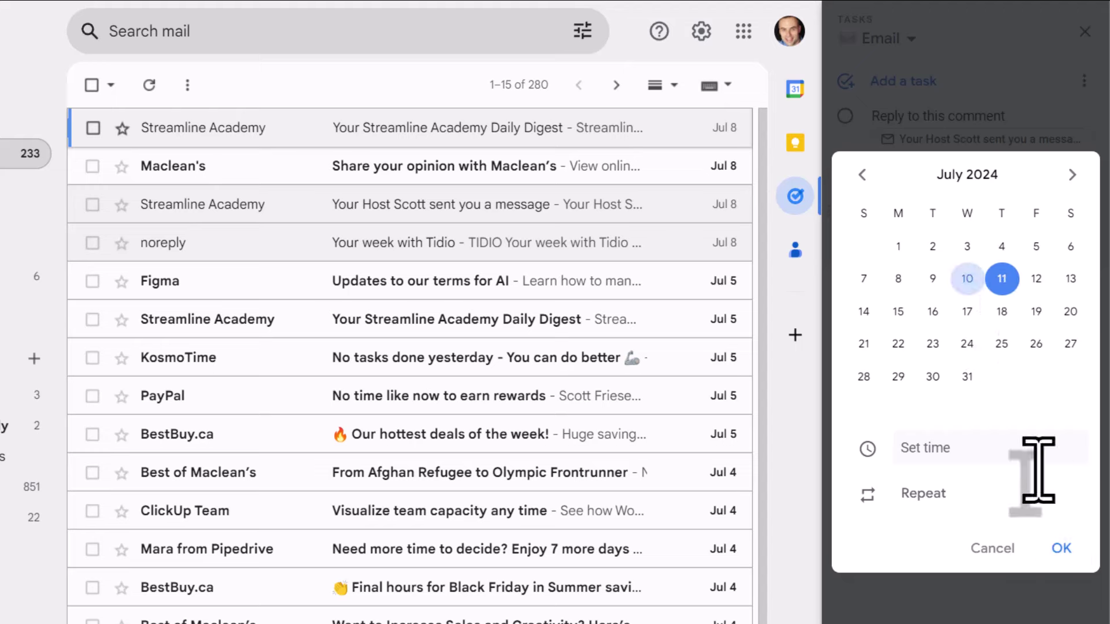
click(1060, 548)
click(961, 395)
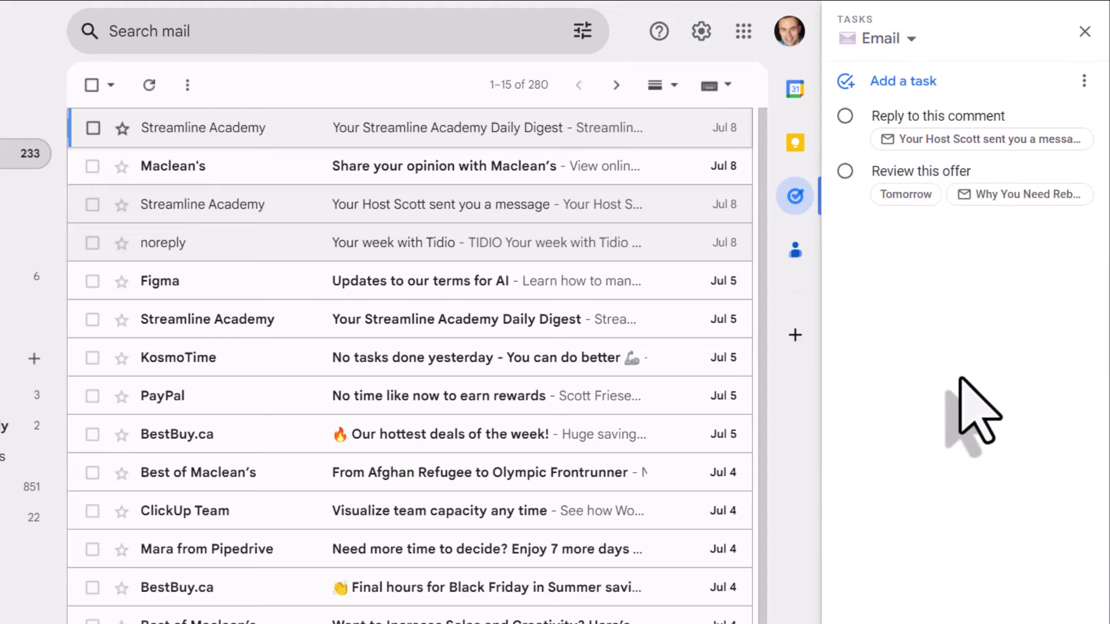
- Open each task's linked email from its chip, ending on the Host Scott message
click(1009, 140)
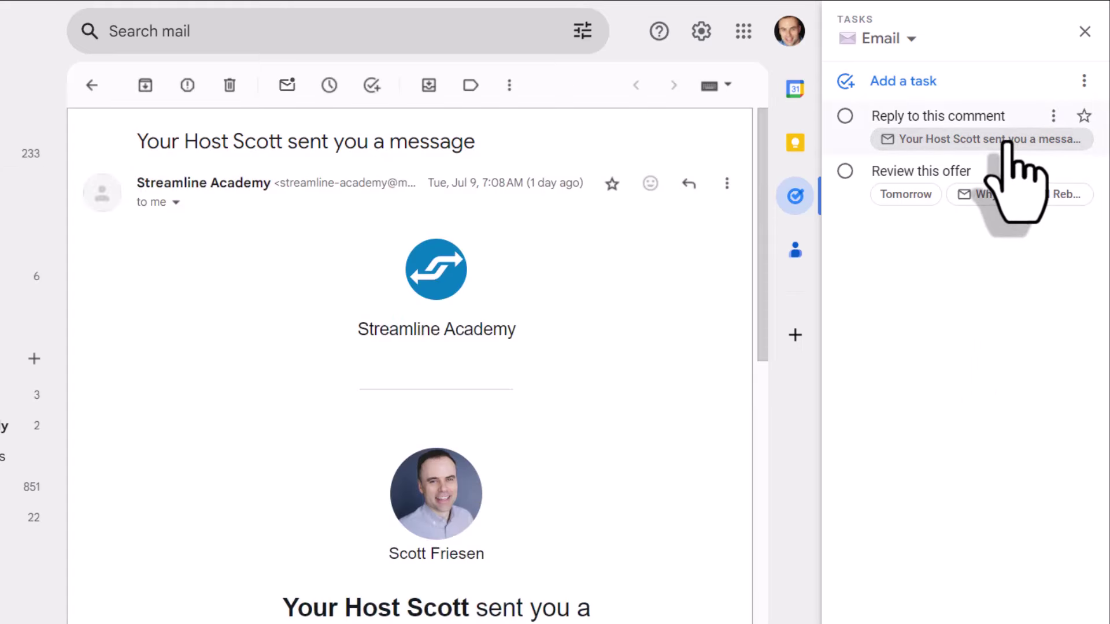
click(1014, 195)
click(1008, 139)
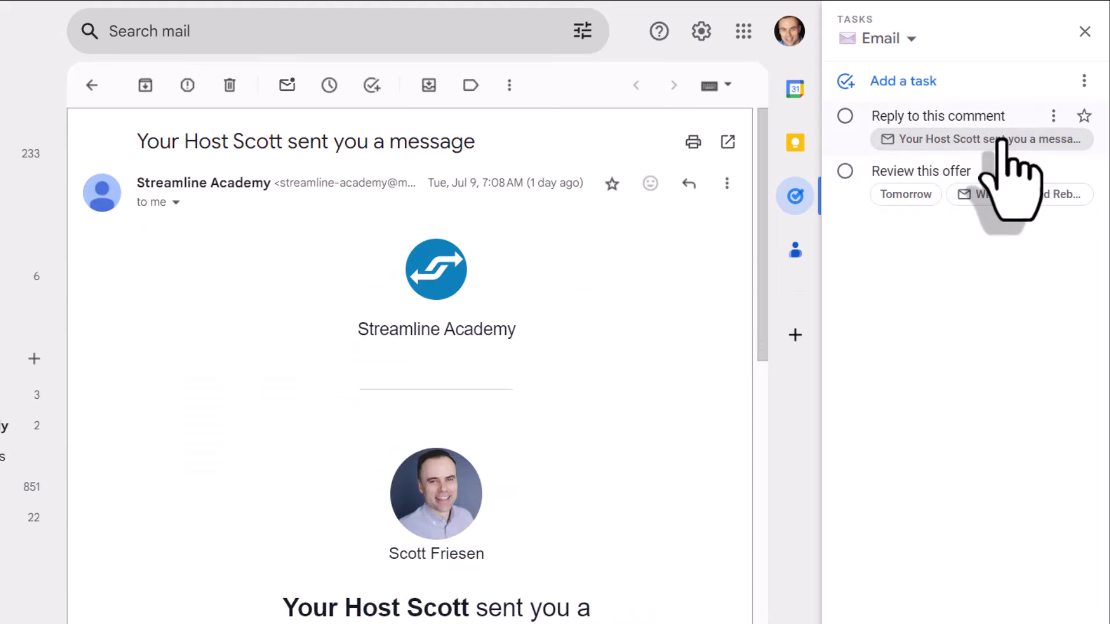
scroll(550, 384, down, 7)
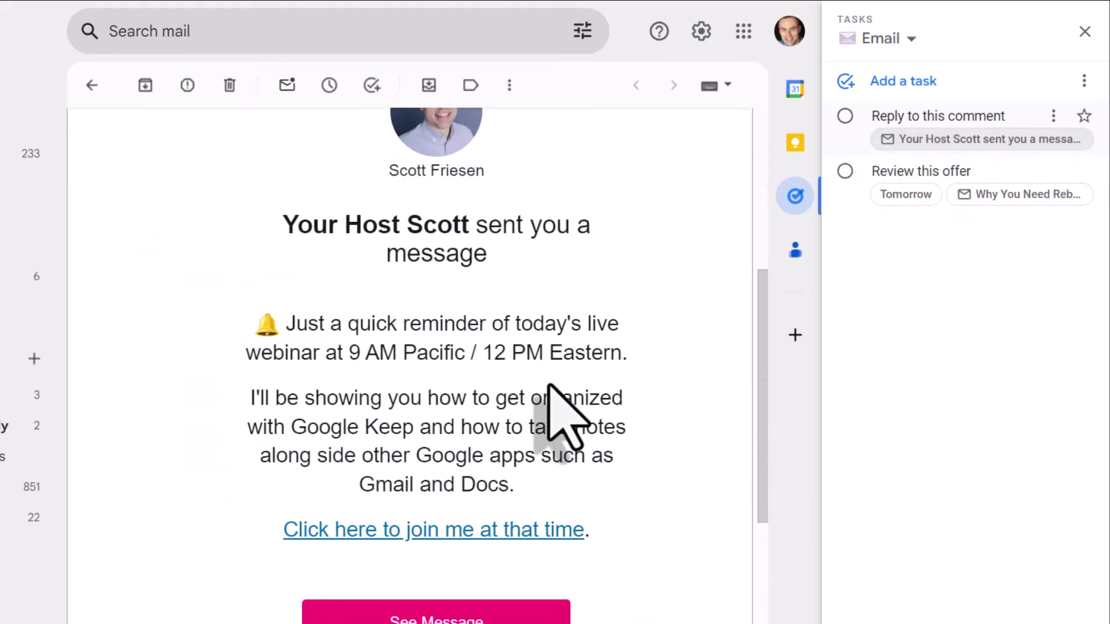
scroll(550, 384, up, 7)
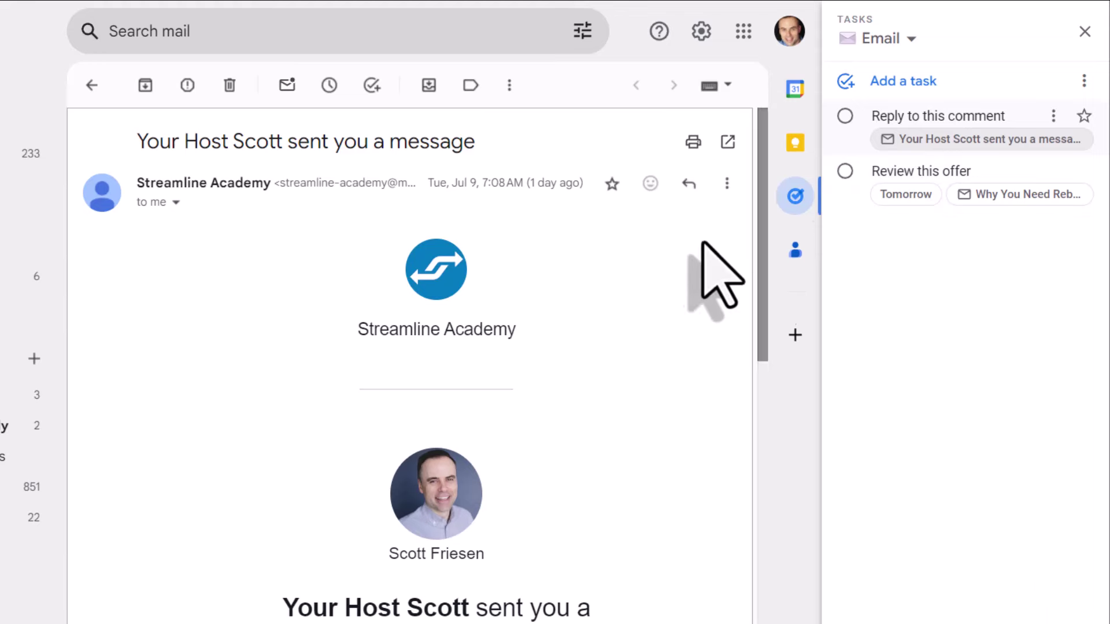
- In Google Calendar, open Thursday's 'Review this offer' task and view its related Rebump email
click(127, 1)
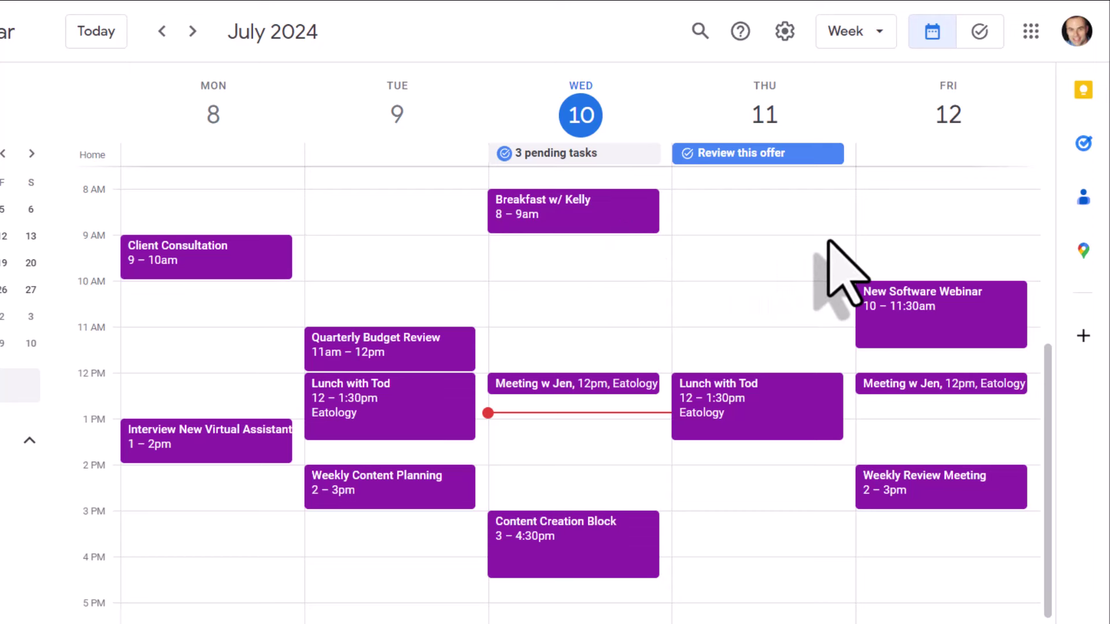
click(980, 32)
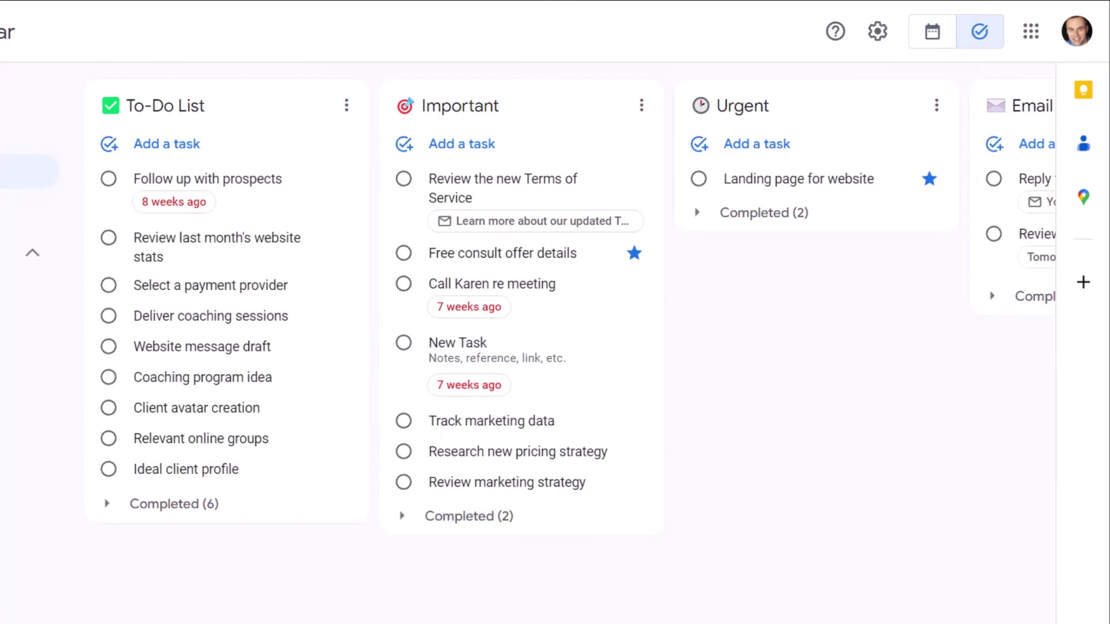
scroll(561, 306, right, 3)
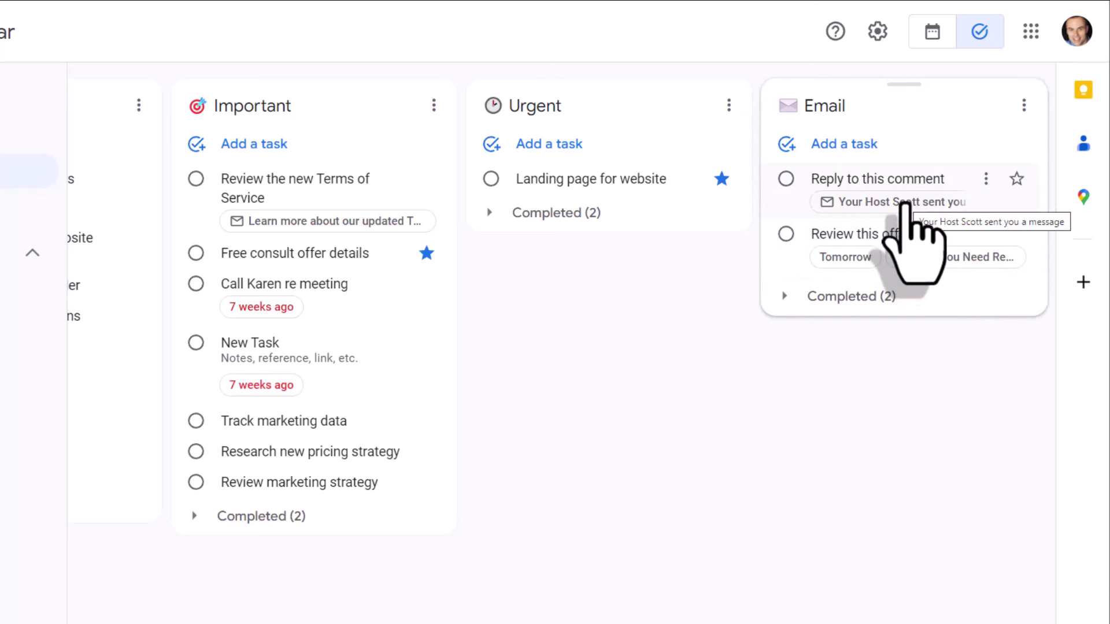
click(932, 31)
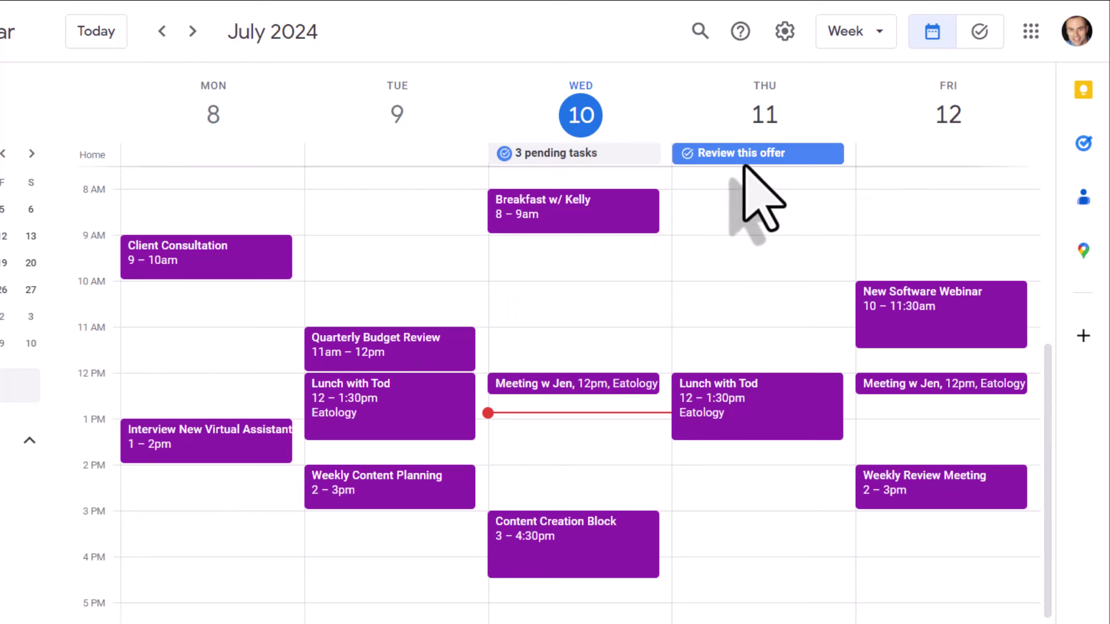
click(778, 157)
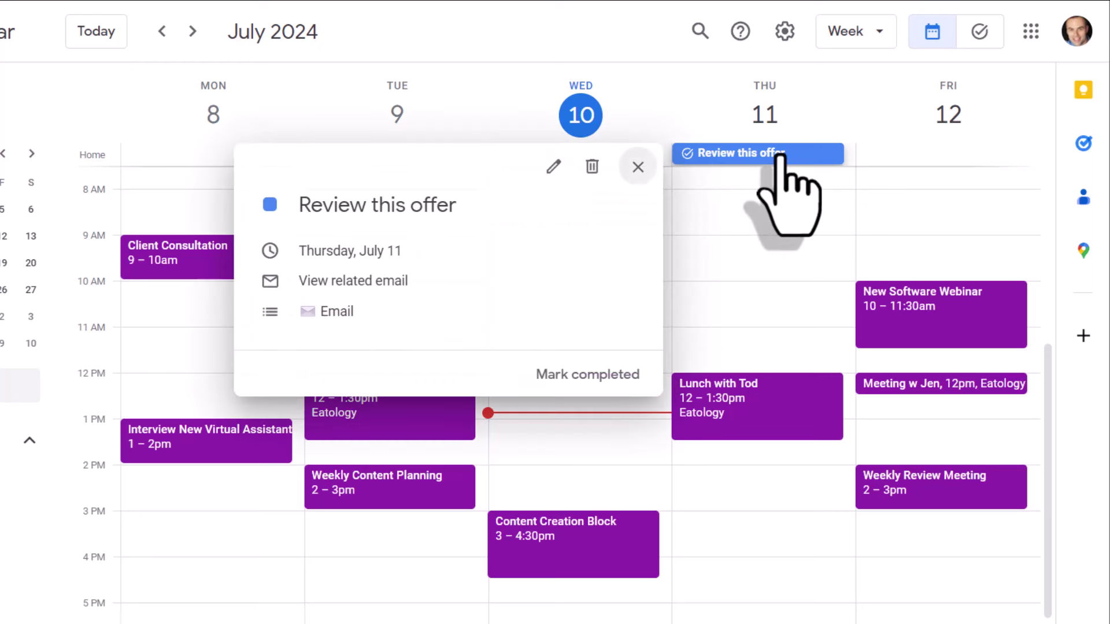
click(368, 289)
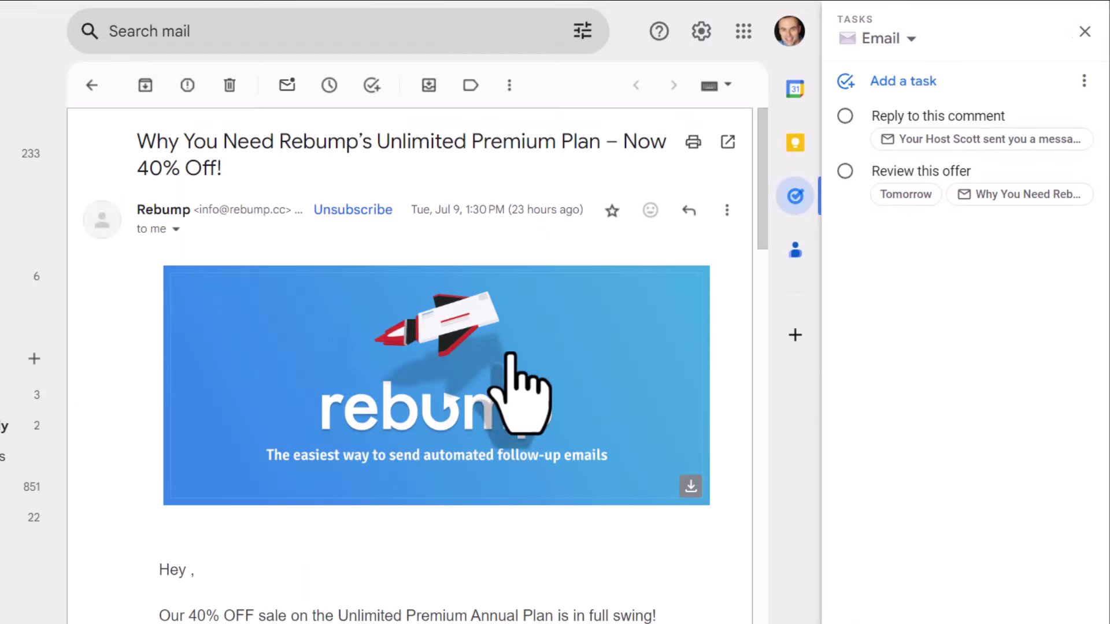